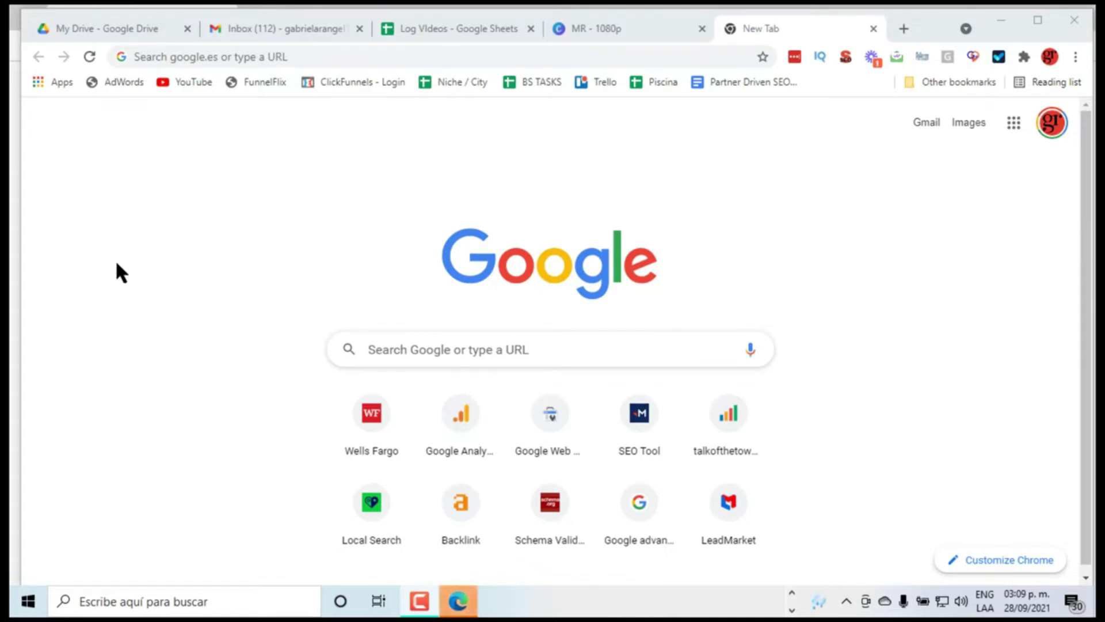
Open the connection notes in Notepad, select the remote desktop line, and search apps again.
left_click(783, 28)
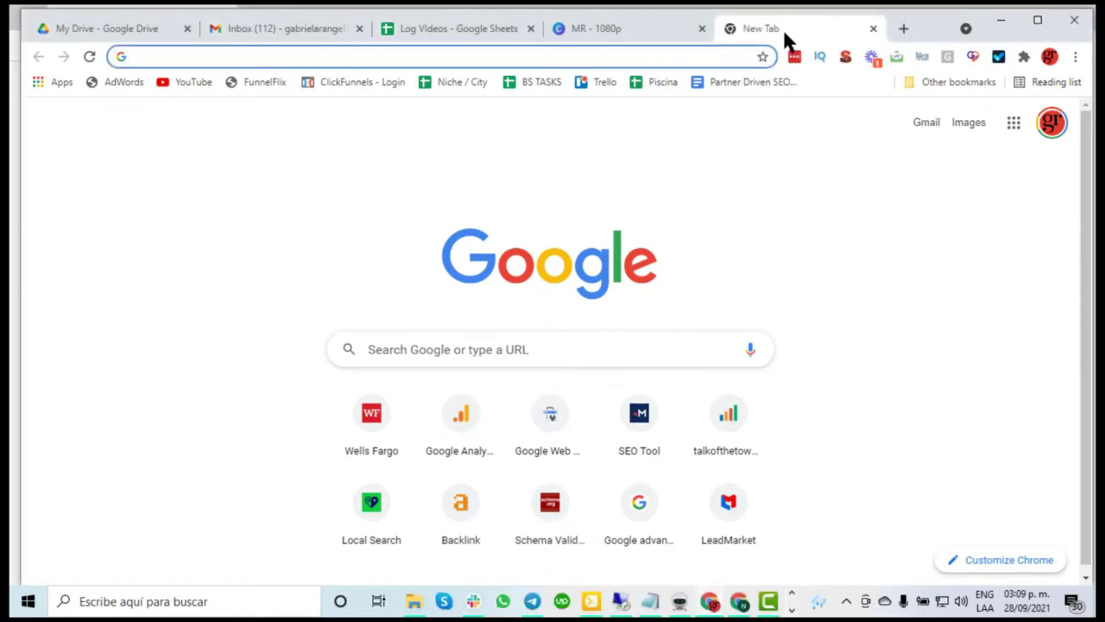
left_click(88, 602)
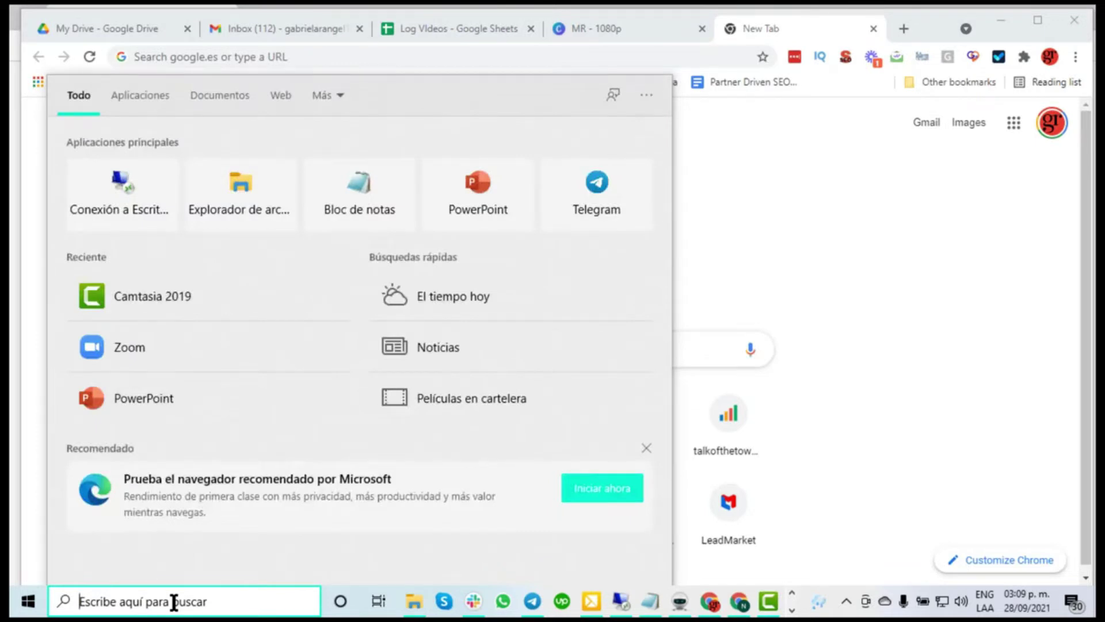
left_click(656, 601)
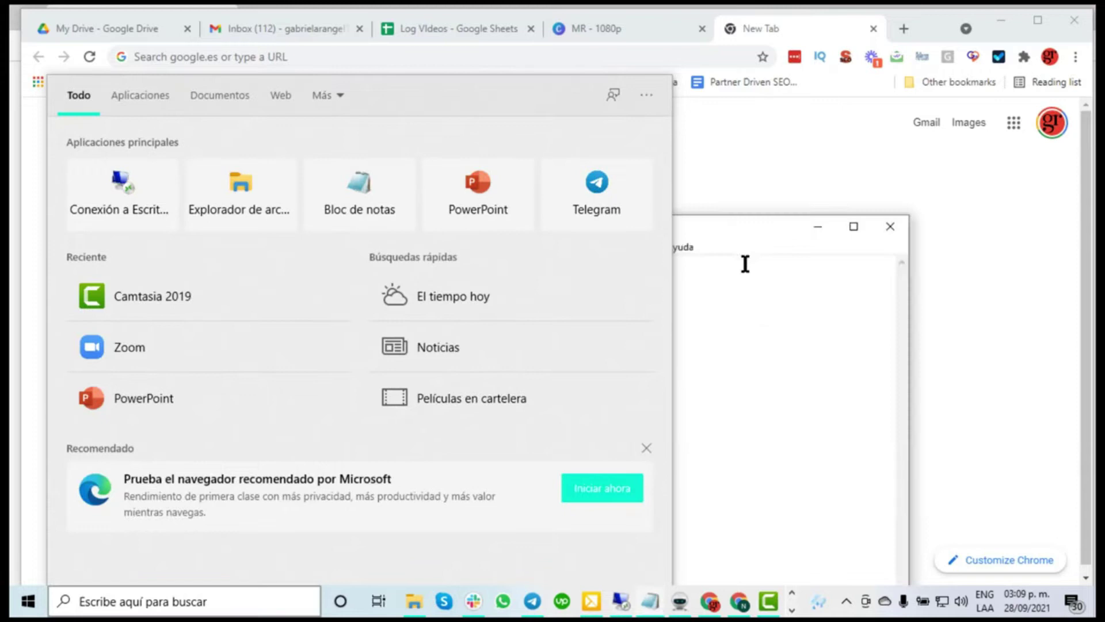
left_click(745, 264)
left_click_drag(682, 263, 502, 263)
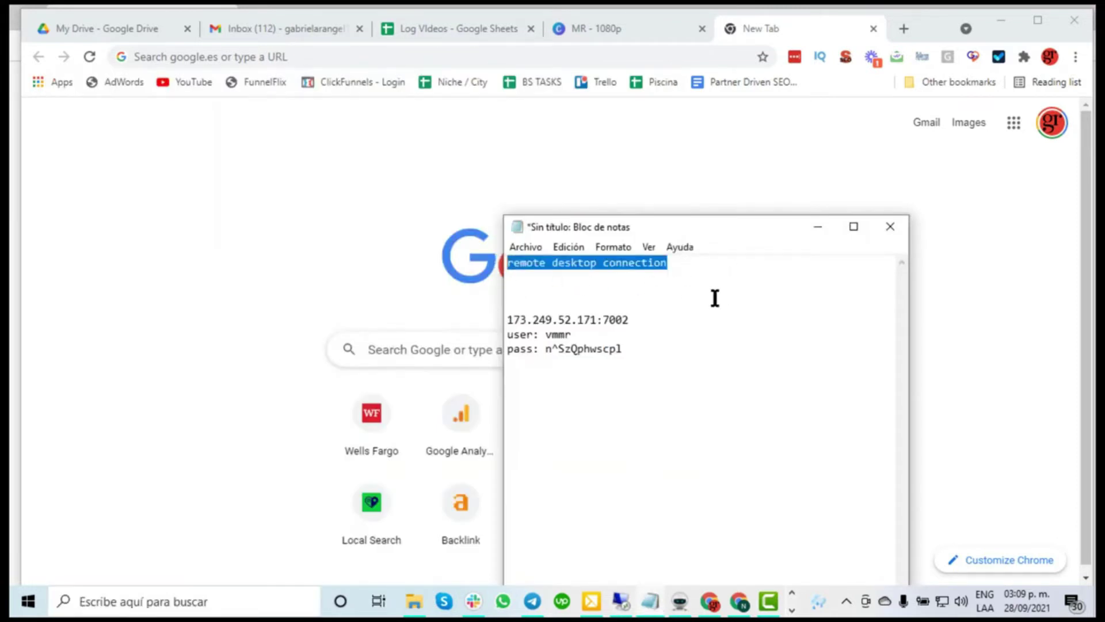
left_click(130, 601)
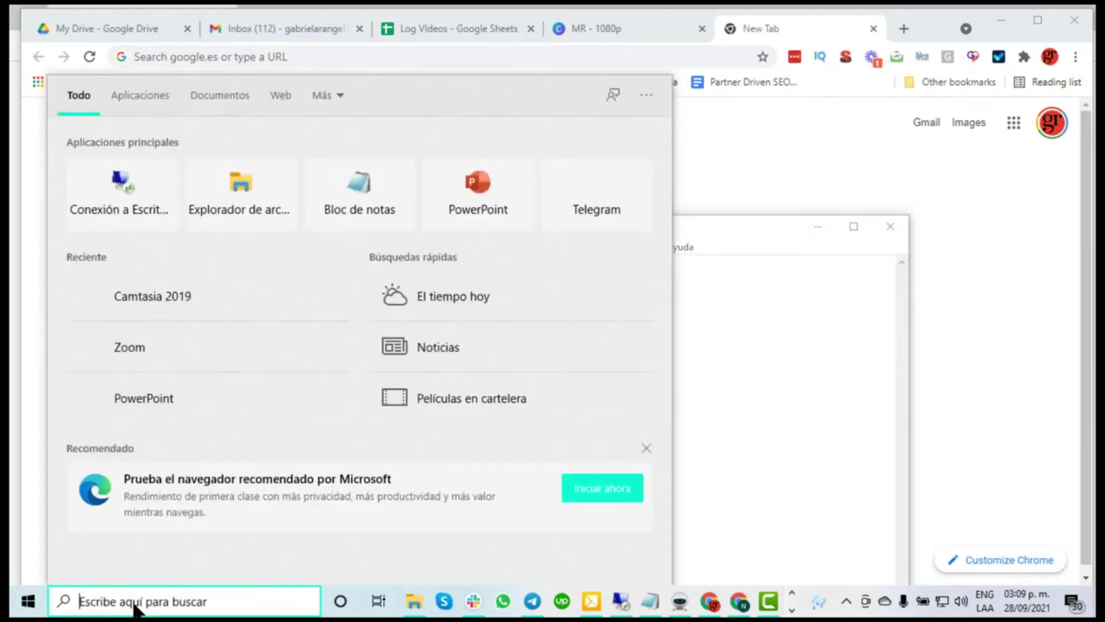
Launch Remote Desktop Connection and review the IP, user and password lines in Notepad.
left_click(128, 185)
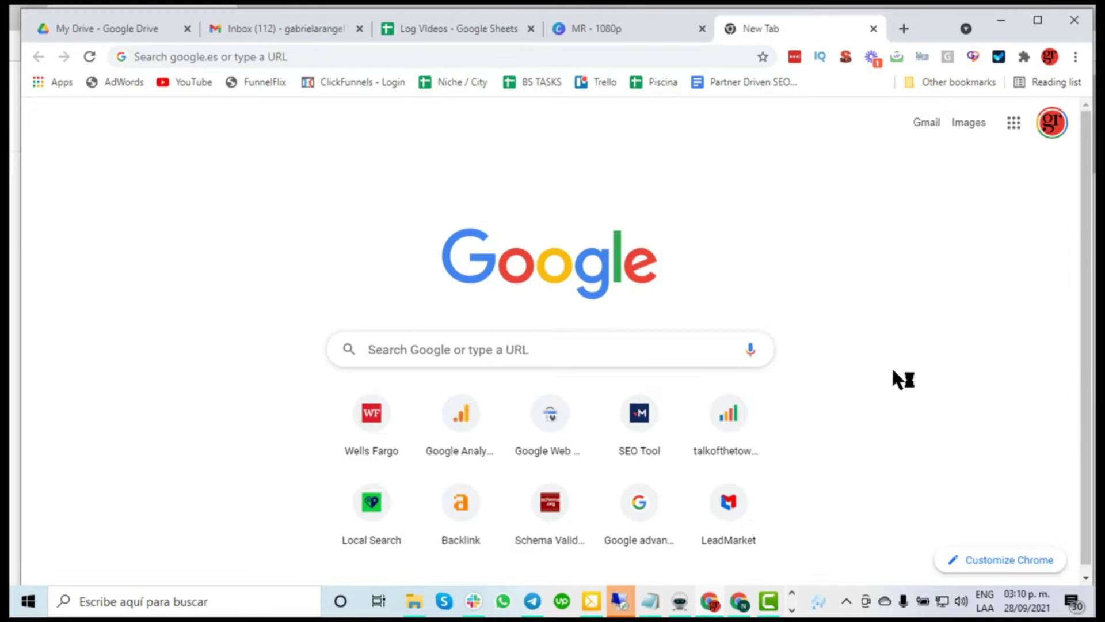
left_click(650, 600)
left_click(650, 349)
left_click_drag(623, 349, 507, 319)
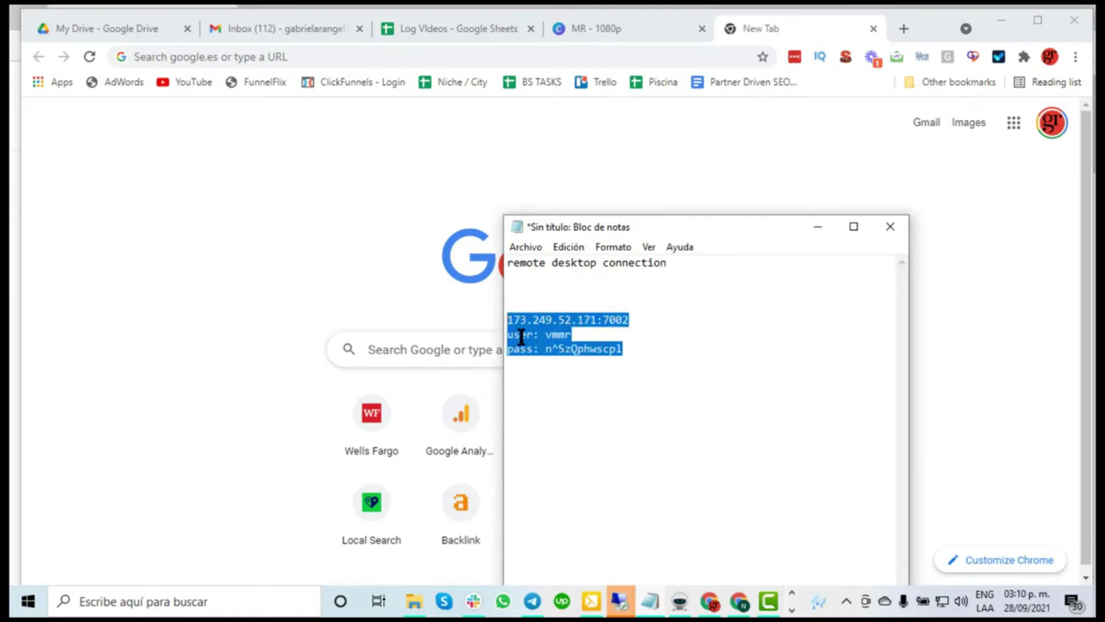
left_click(506, 320)
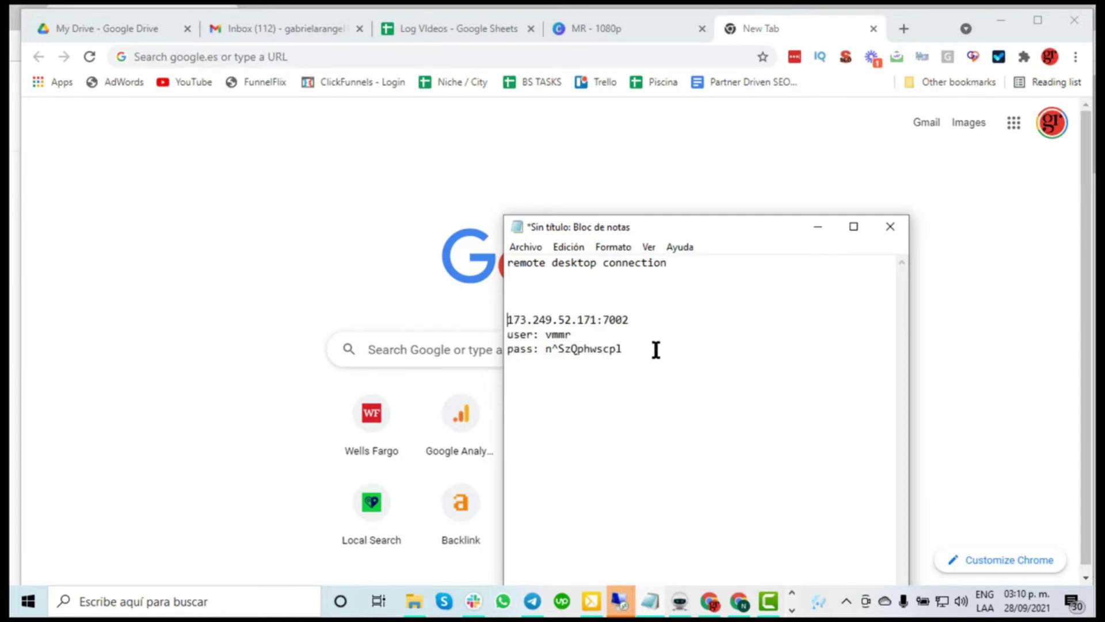
left_click_drag(634, 349, 515, 308)
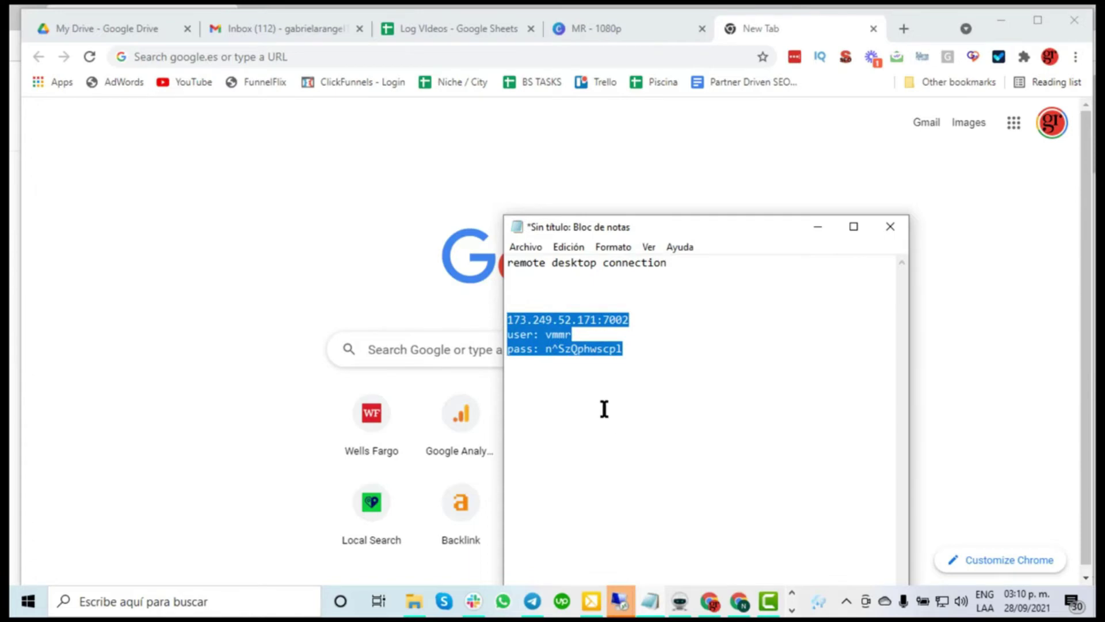
left_click(633, 439)
left_click(618, 602)
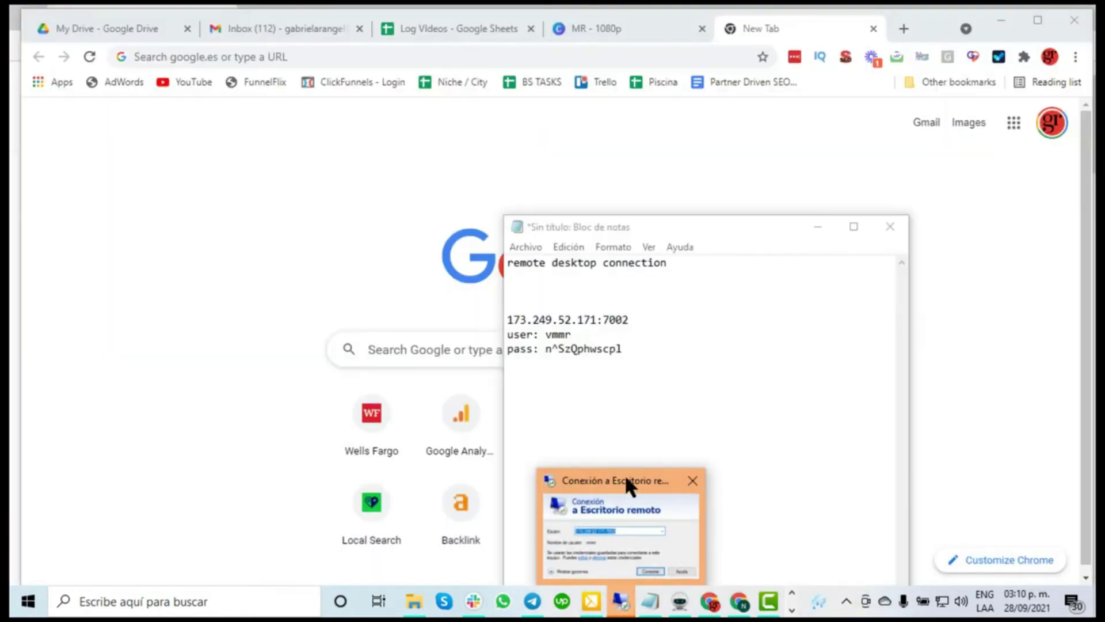
Start connecting to 173.249.52.171:7002 from the Remote Desktop Connection dialog.
left_click(624, 474)
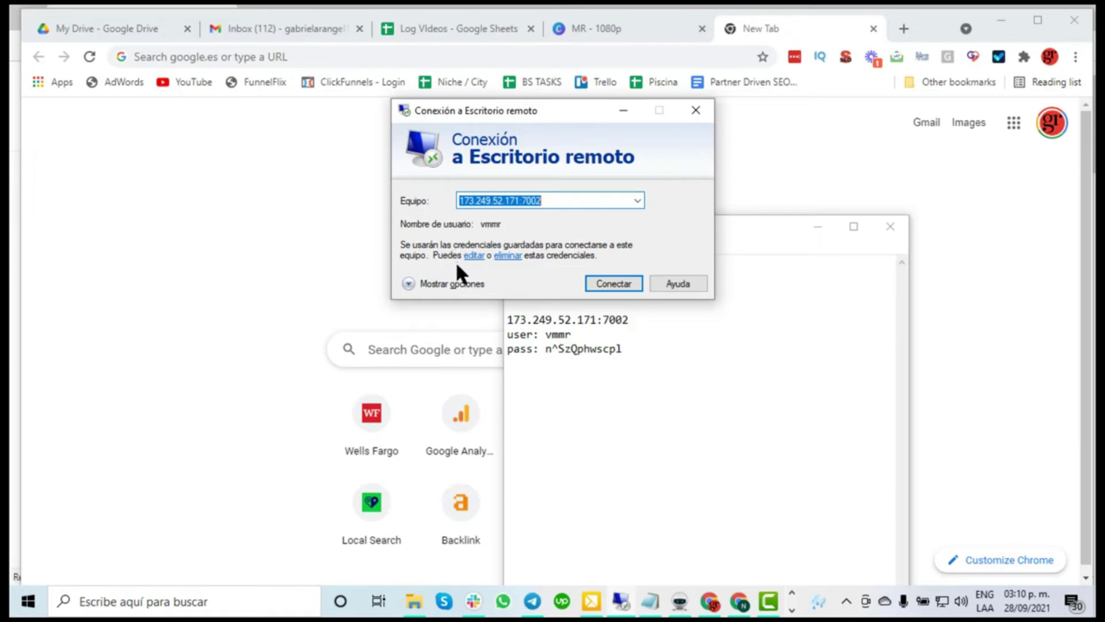
left_click(473, 256)
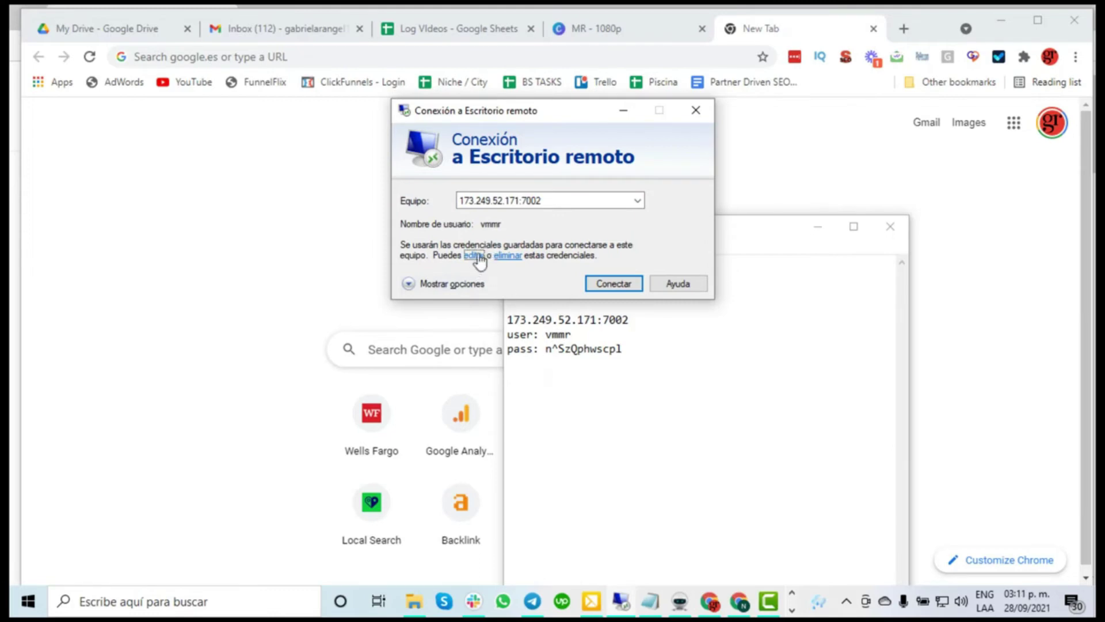
left_click(613, 278)
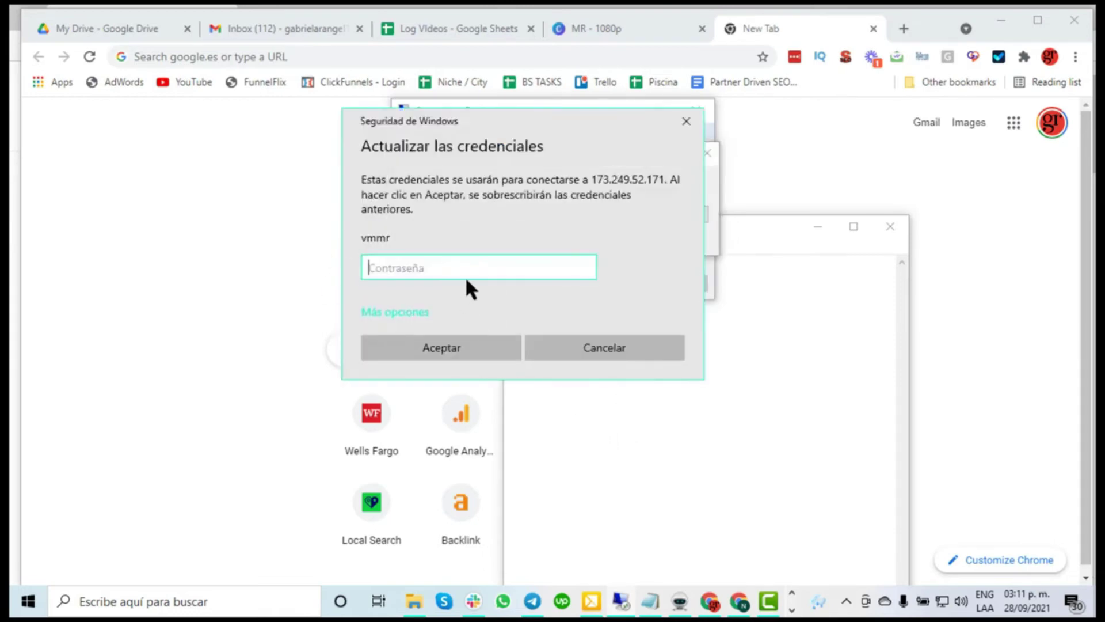
Select the saved password in Notepad, view the Money Robot session, and minimize it.
left_click(621, 466)
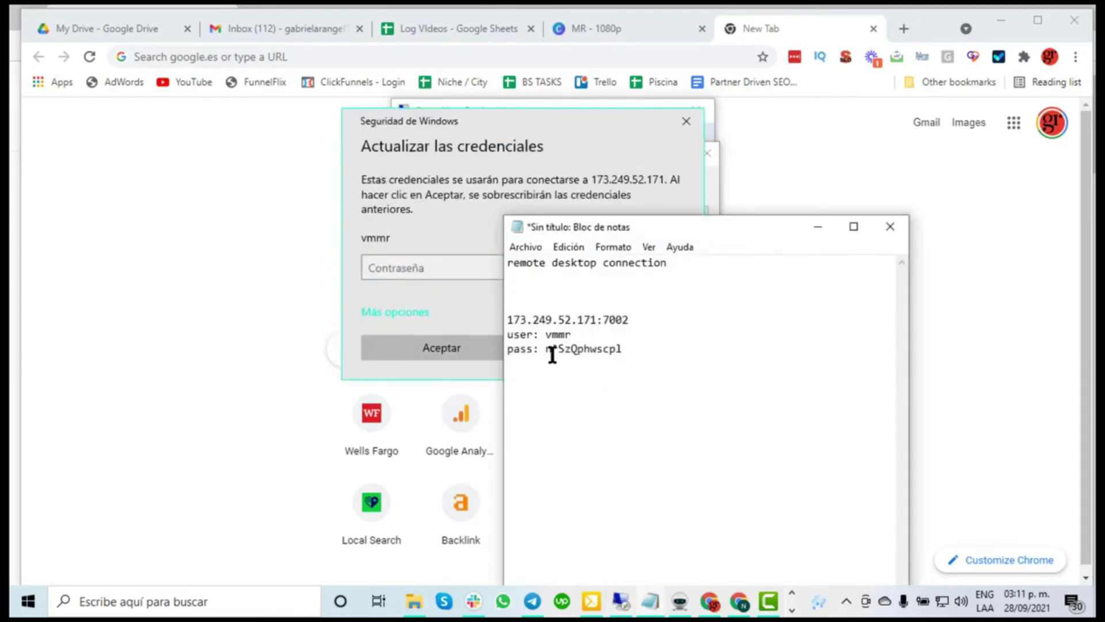
left_click_drag(546, 349, 624, 349)
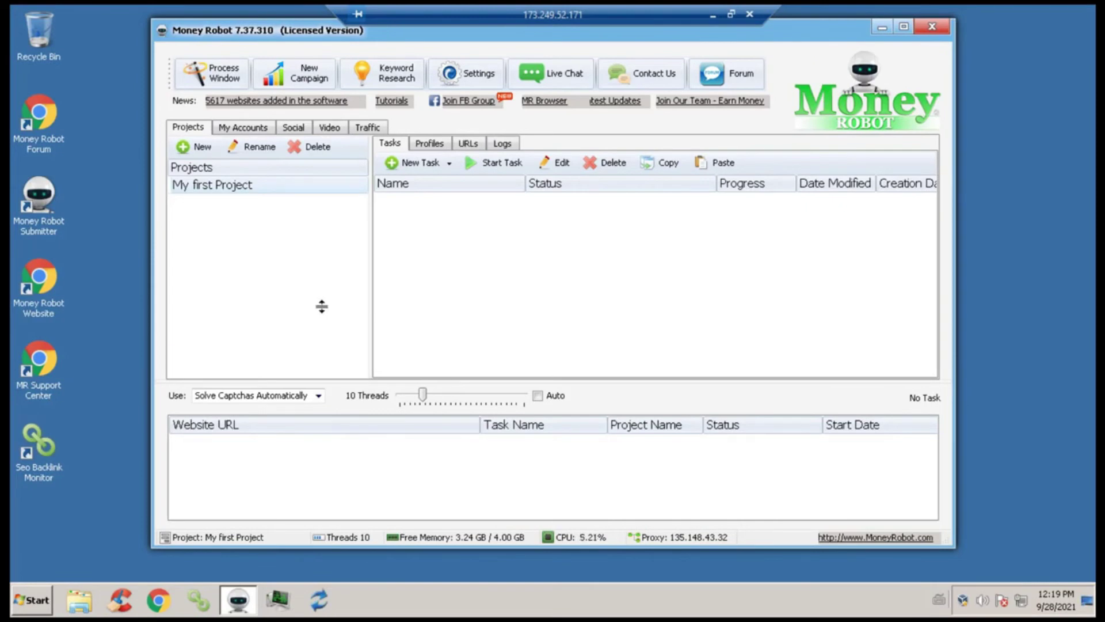
left_click(713, 15)
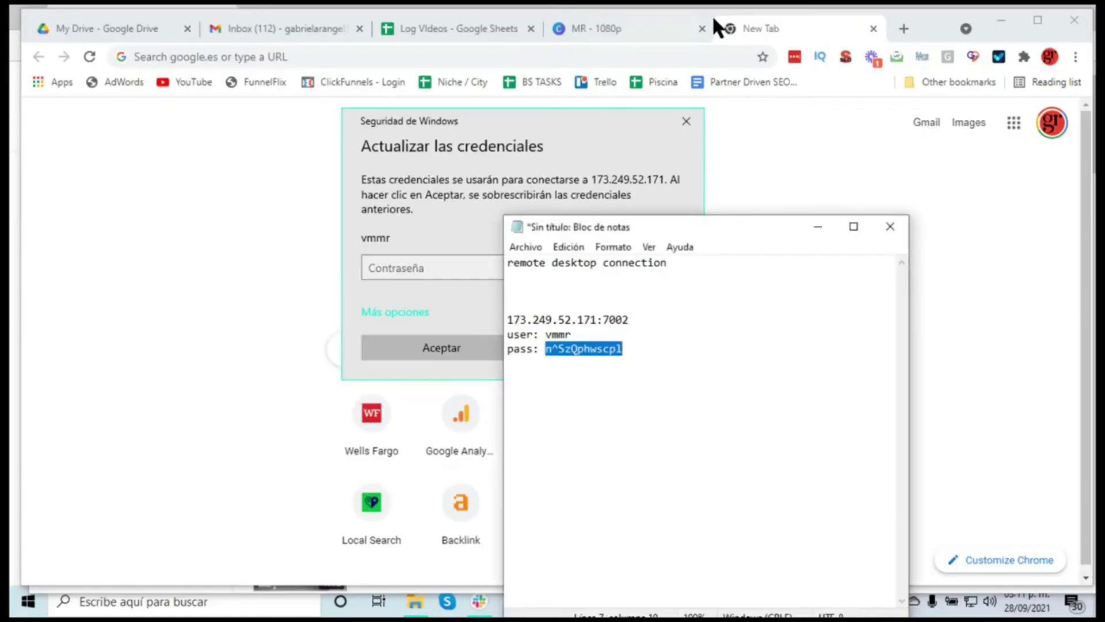
left_click(632, 492)
left_click(629, 609)
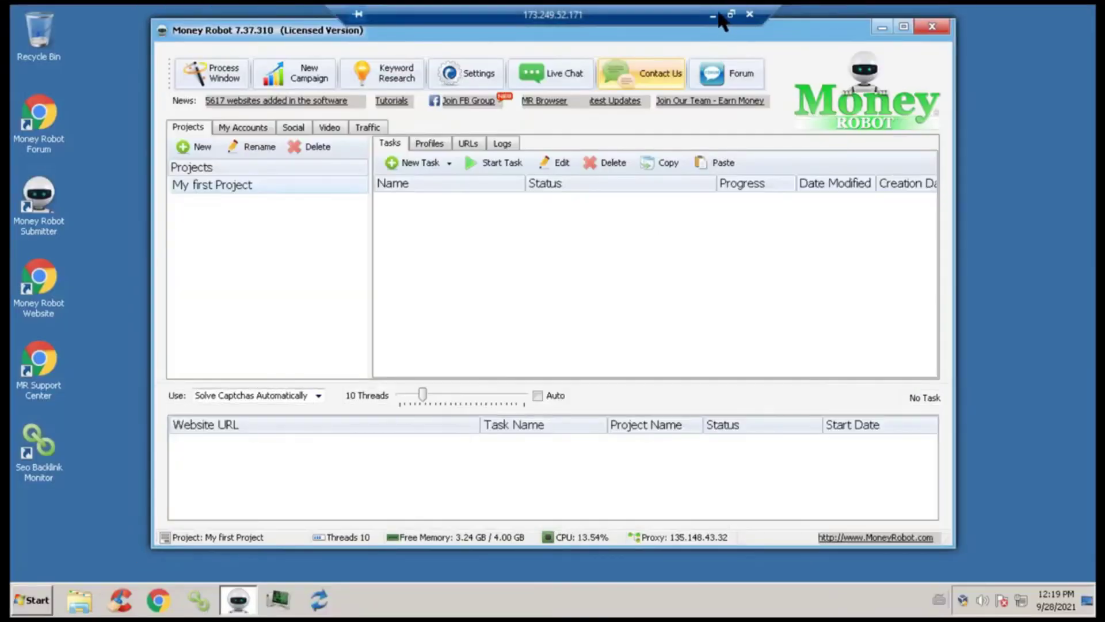
left_click(713, 14)
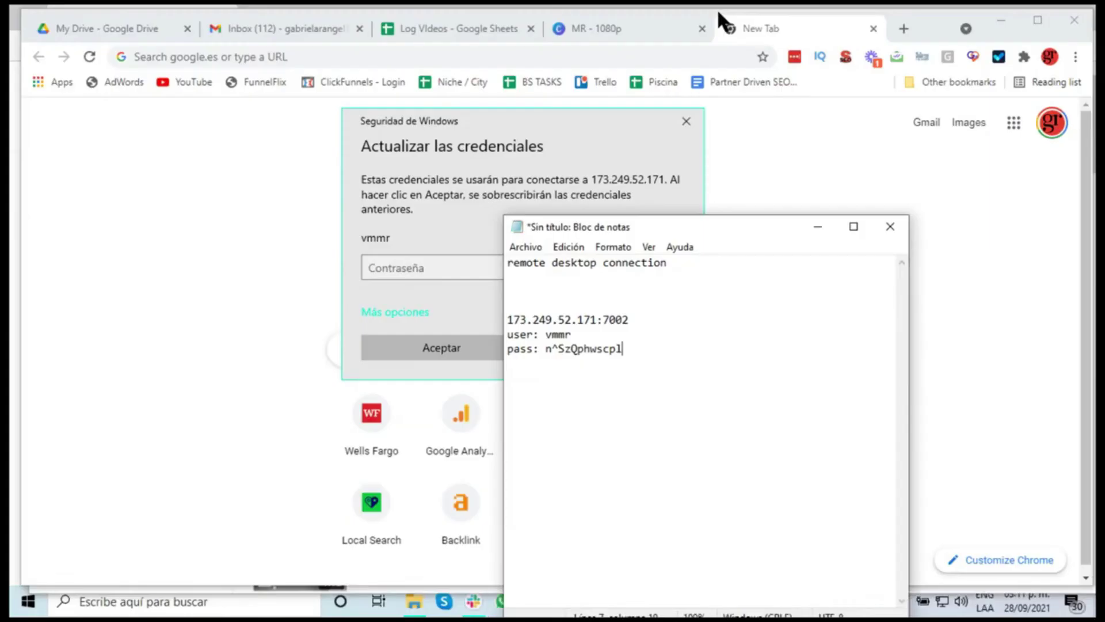
left_click(686, 121)
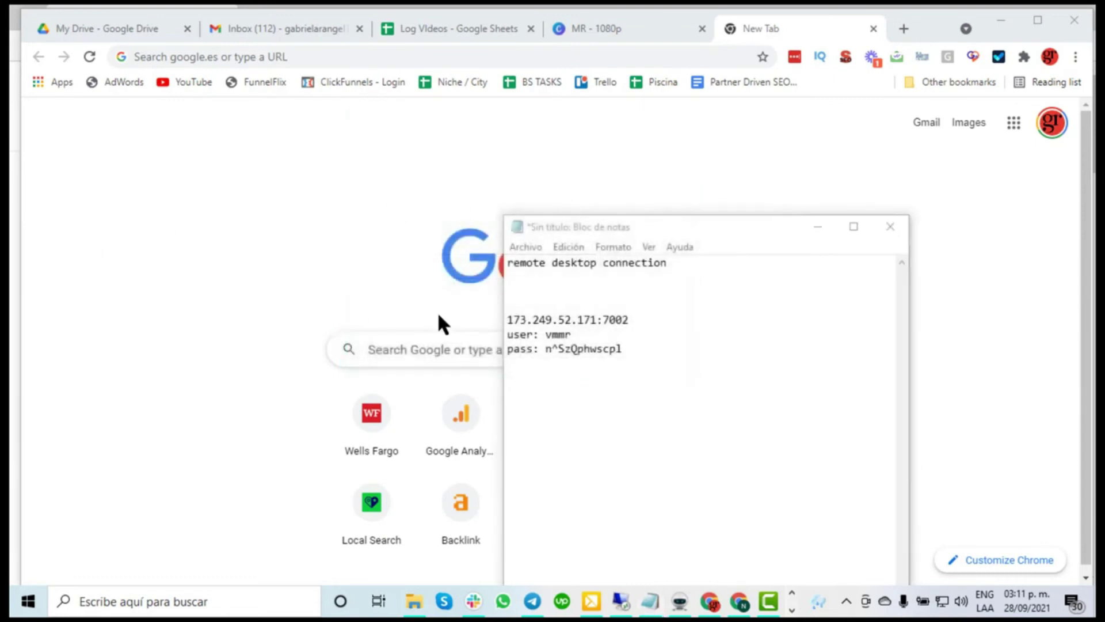
left_click_drag(546, 349, 629, 350)
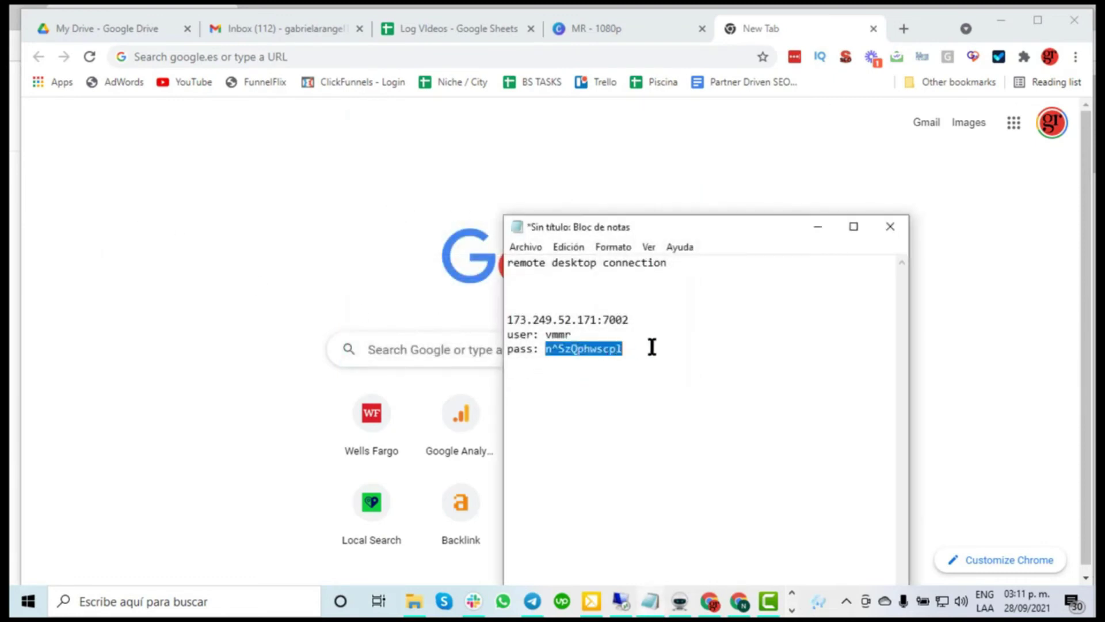
double_click(556, 334)
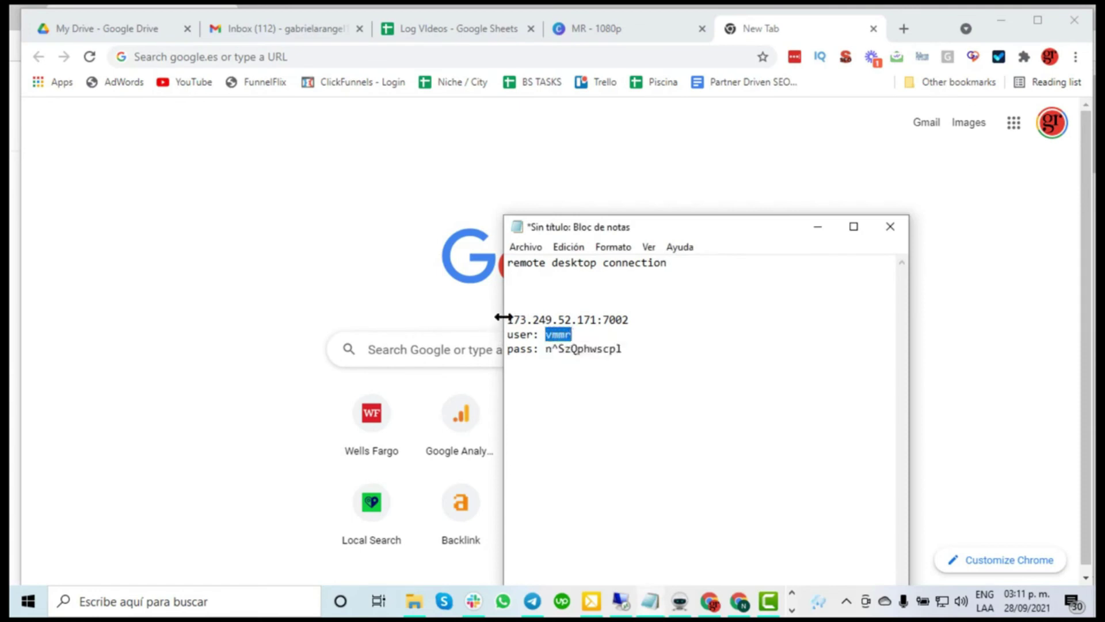
left_click_drag(506, 320, 633, 320)
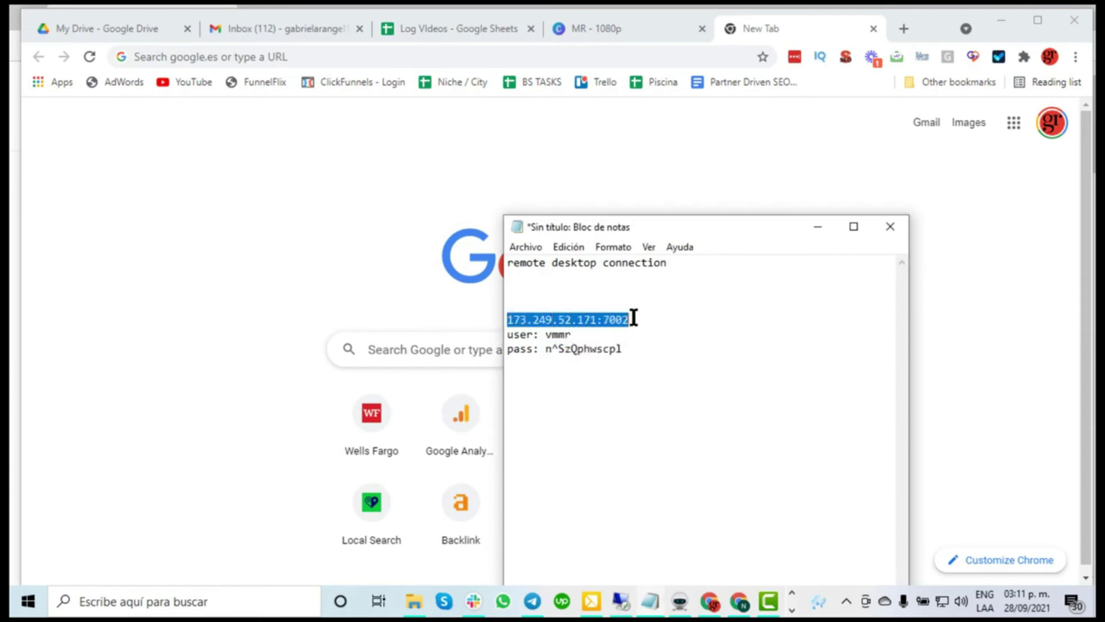